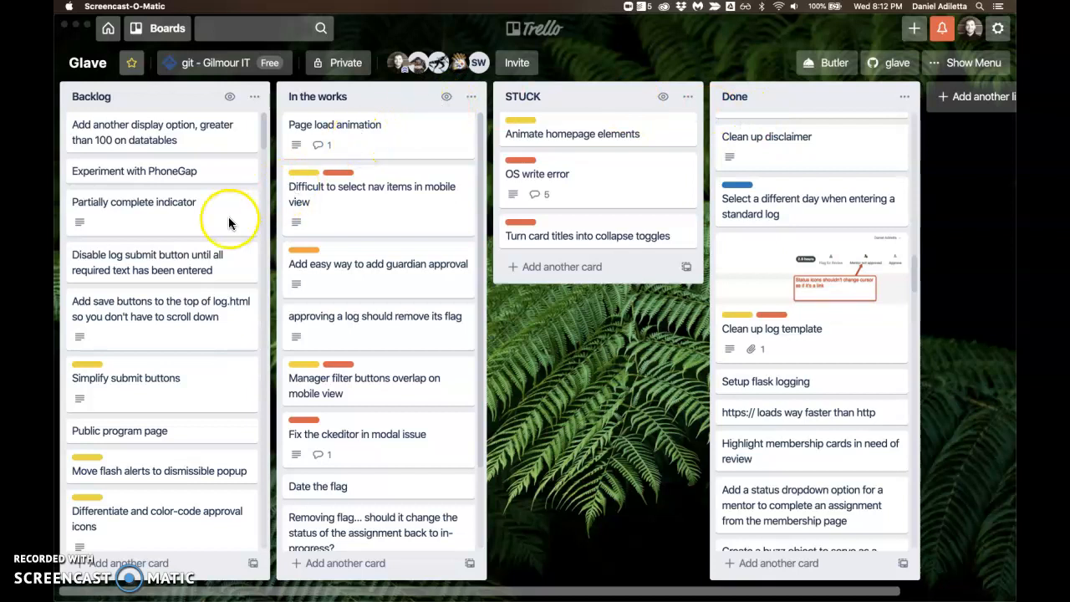
# - Look through the cards in the Backlog, In the works, STUCK and Done lists of the Glave board
pyautogui.click(162, 136)
pyautogui.moveTo(278, 142); pyautogui.dragTo(173, 117)
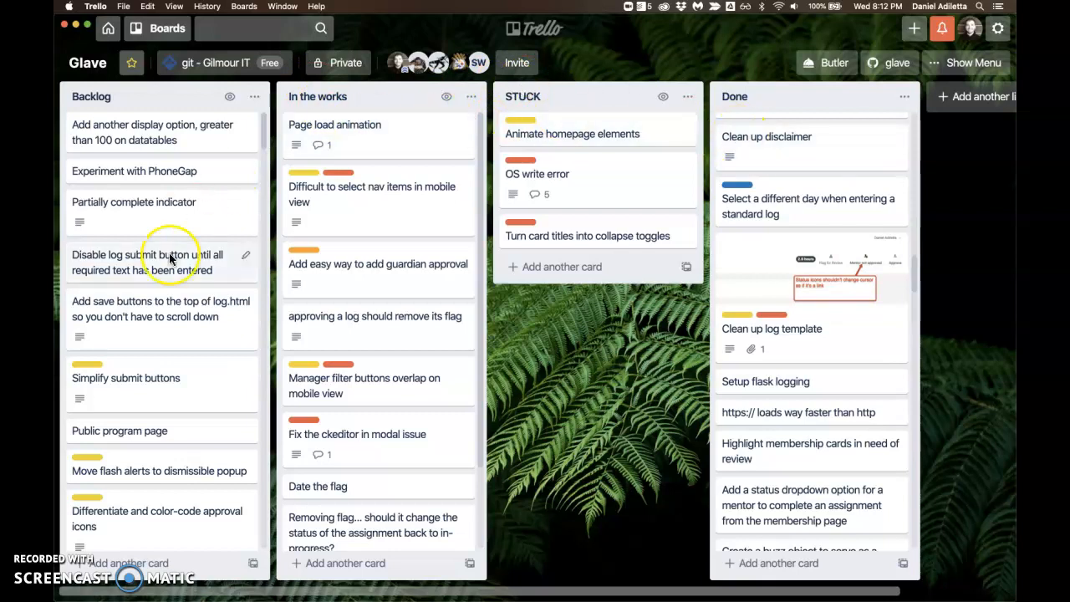
pyautogui.scroll(-10, 167, 219)
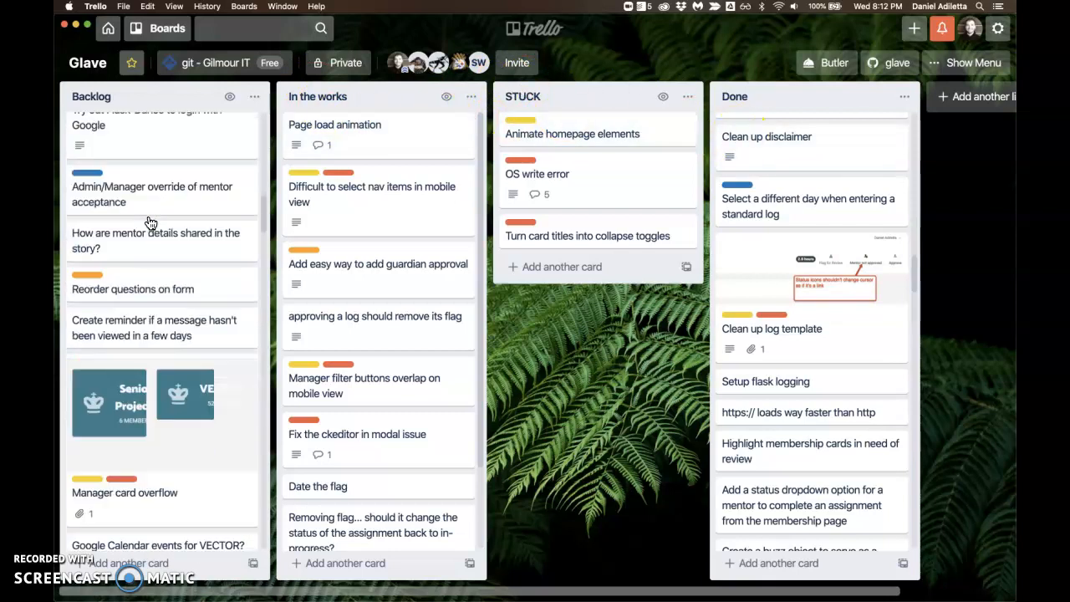
pyautogui.scroll(-3, 417, 163)
pyautogui.scroll(3, 417, 165)
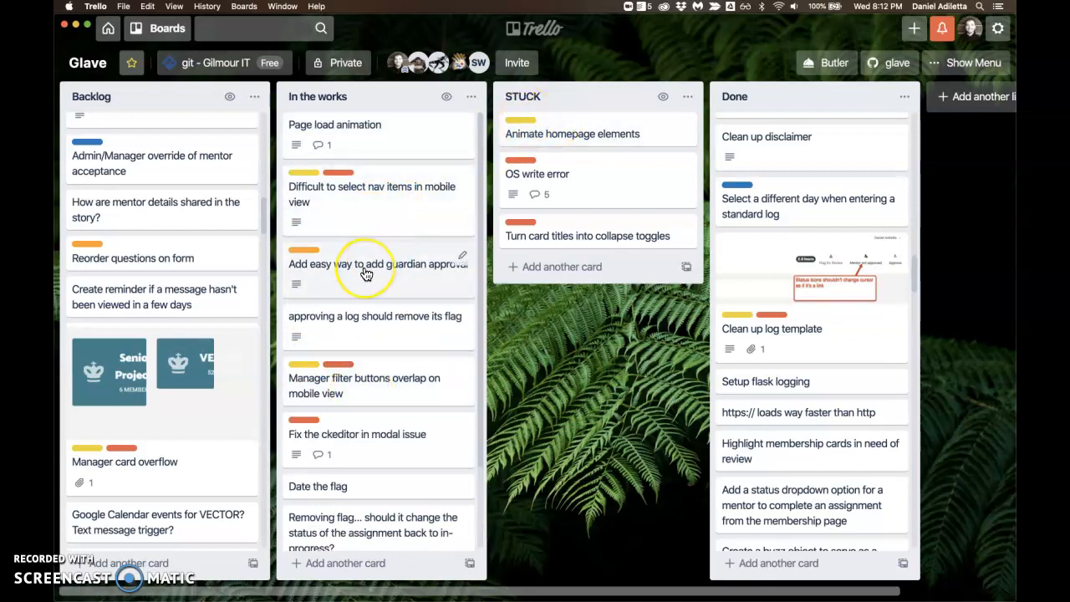
pyautogui.scroll(-2, 367, 272)
pyautogui.scroll(2, 365, 274)
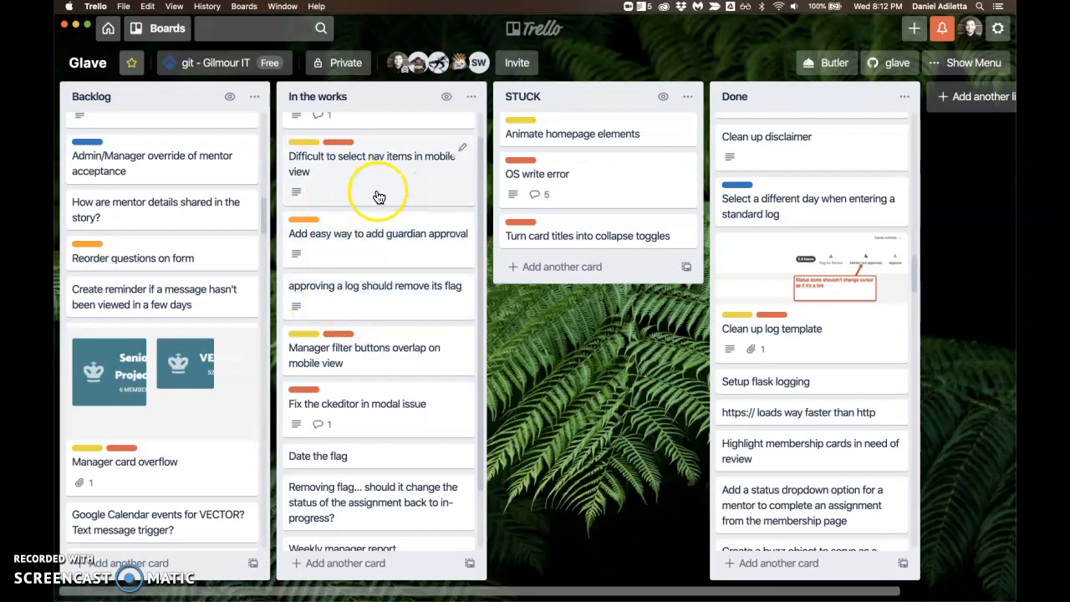
pyautogui.scroll(-1, 378, 195)
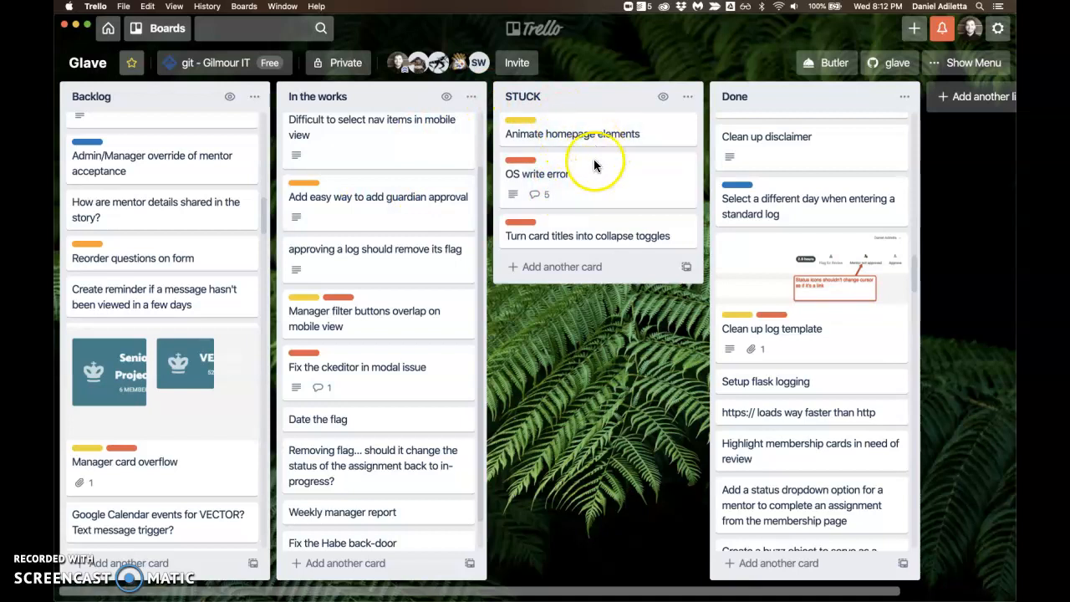
pyautogui.scroll(-1, 752, 138)
pyautogui.scroll(5, 795, 147)
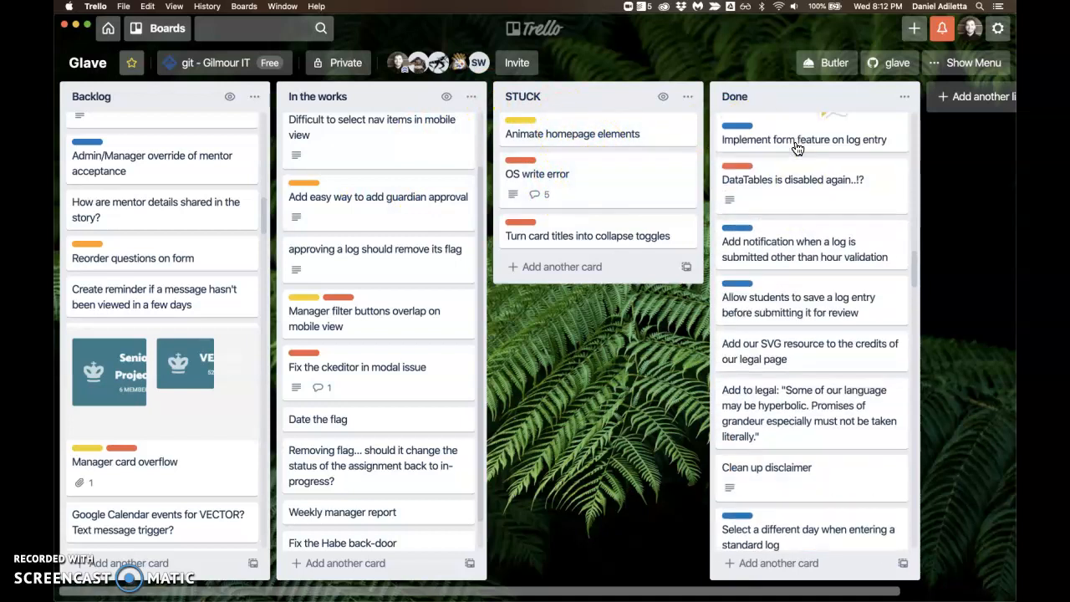
pyautogui.scroll(15, 798, 148)
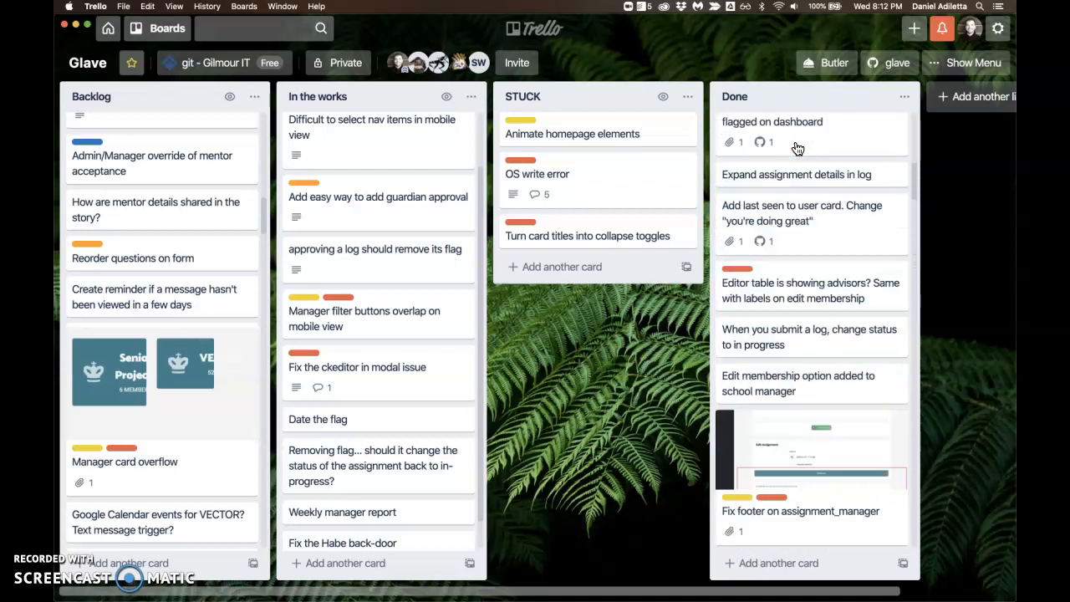
pyautogui.scroll(10, 798, 148)
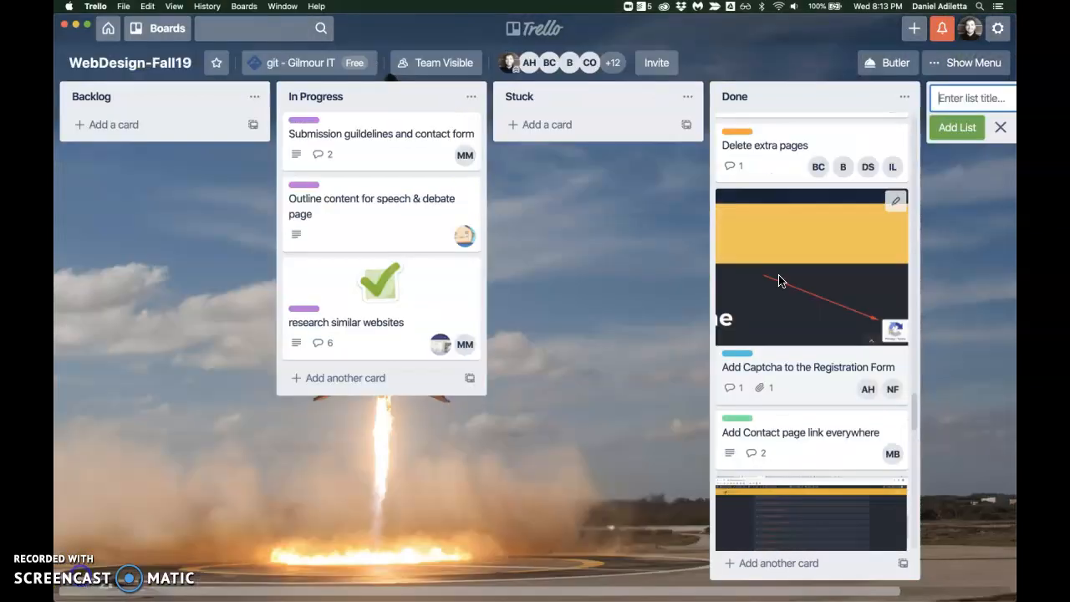
# - Look through the completed cards in the Done list of the WebDesign-Fall19 board
pyautogui.scroll(-5, 780, 280)
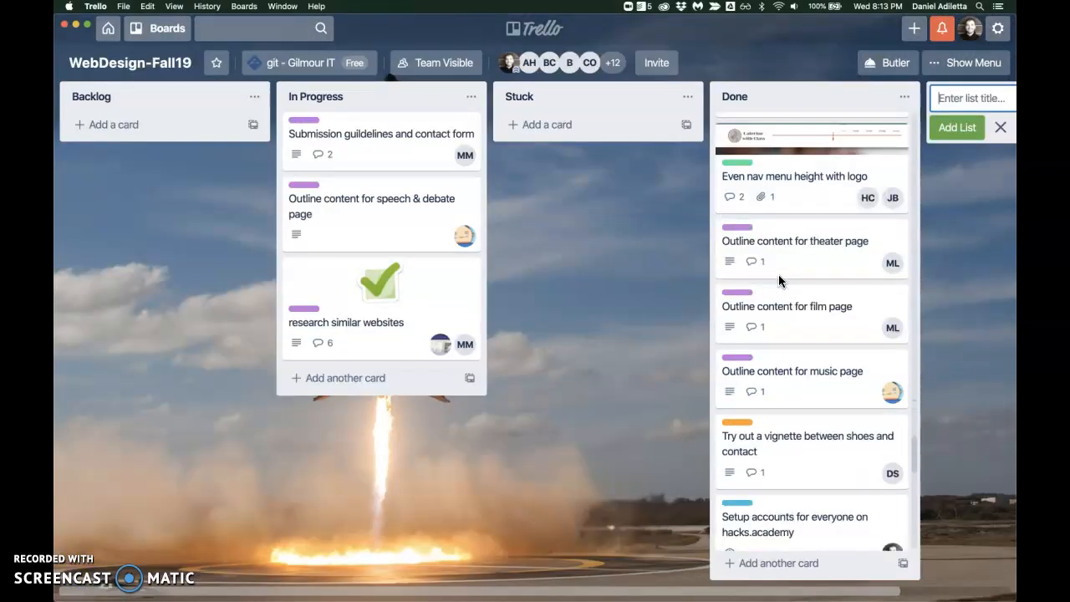
pyautogui.scroll(-1, 780, 280)
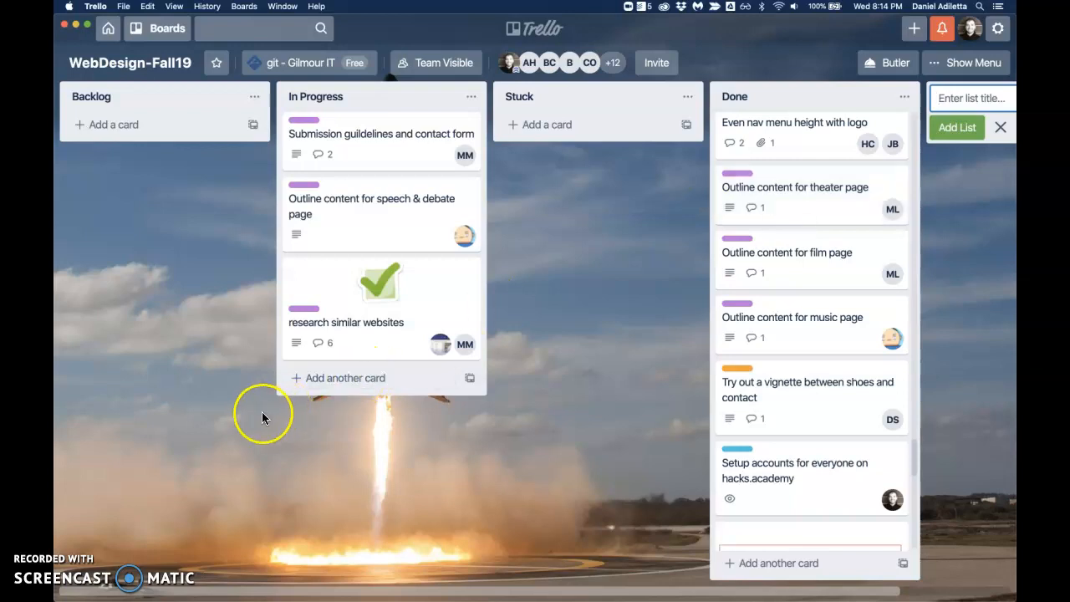
pyautogui.click(74, 576)
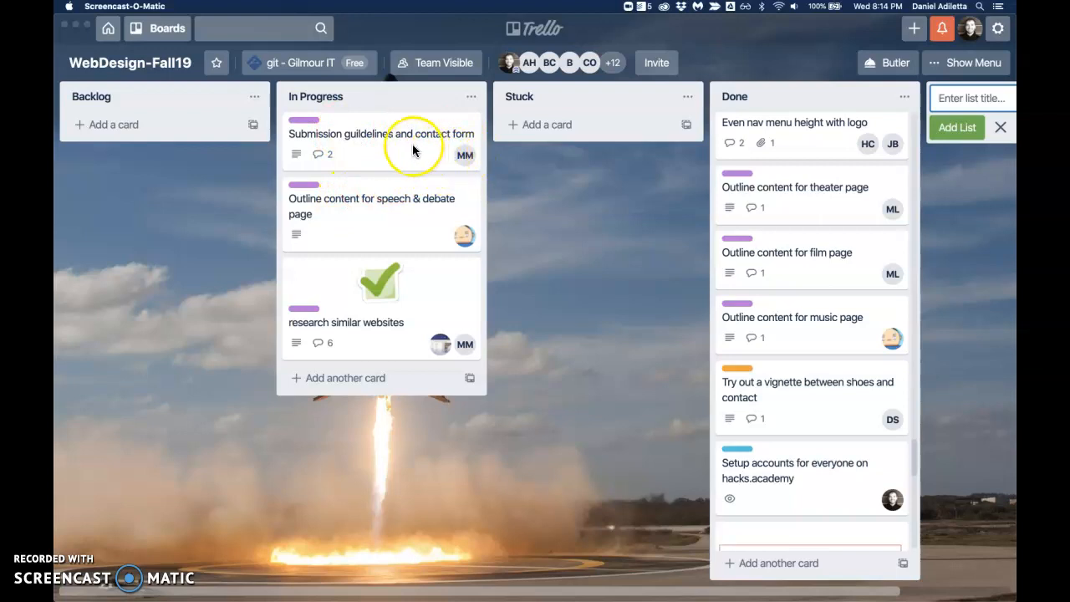
# - Add a card titled "Something" to the Backlog list
pyautogui.click(131, 129)
pyautogui.click(108, 125)
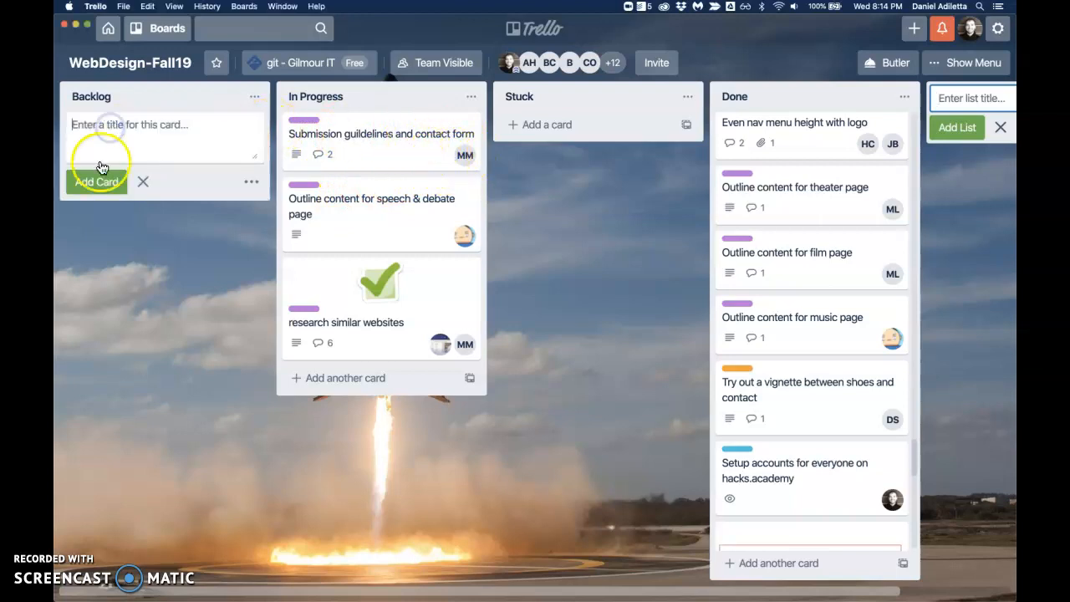
pyautogui.click(92, 179)
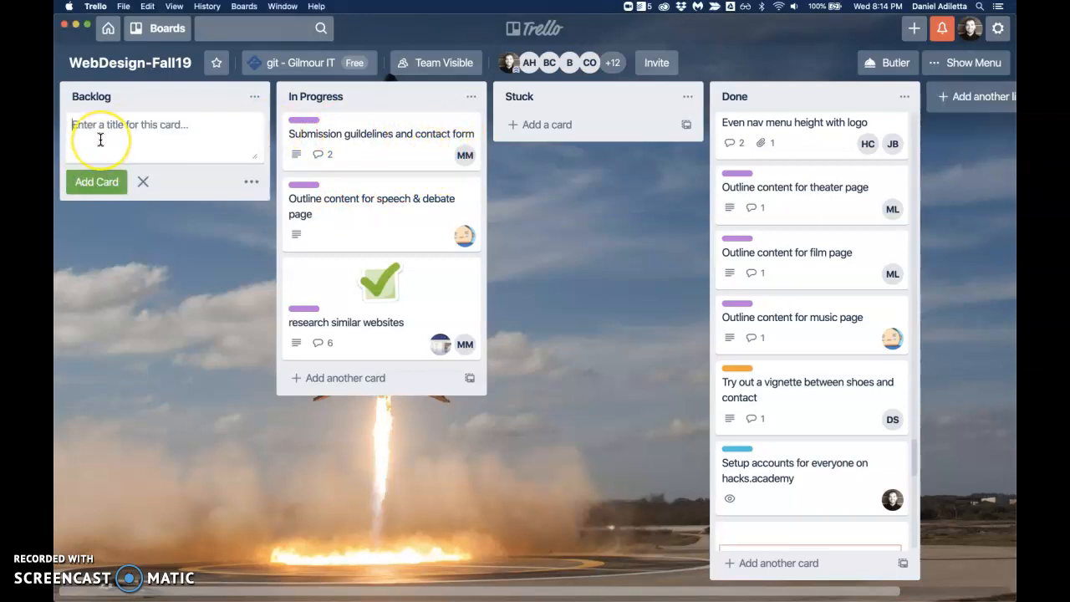
pyautogui.write('zdom')
pyautogui.press('BackSpace')
pyautogui.press('BackSpace')
pyautogui.press('BackSpace')
pyautogui.press('BackSpace')
pyautogui.write('Something')
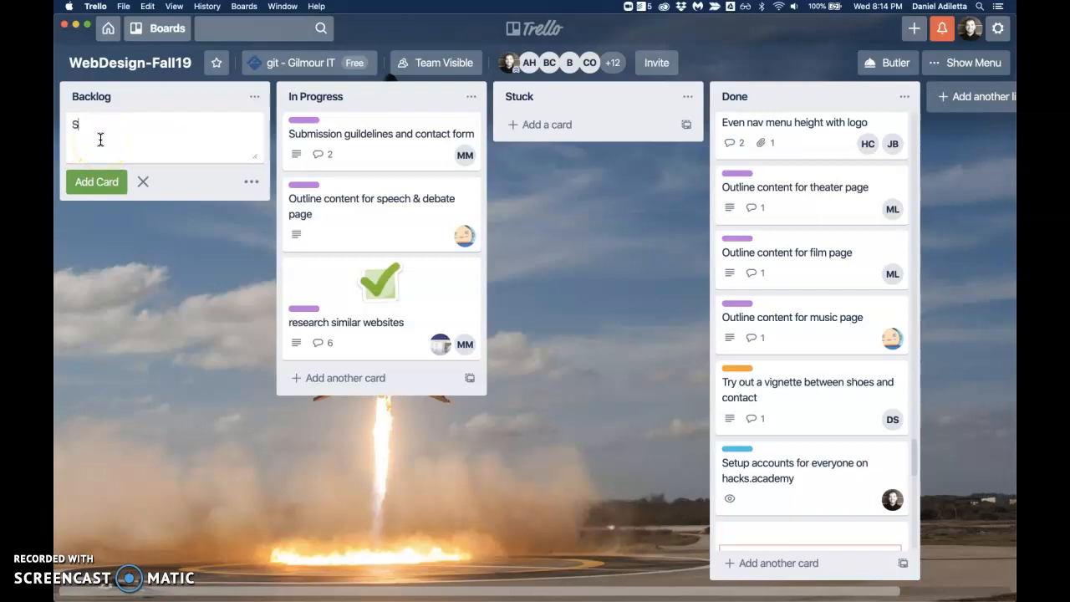
pyautogui.press('Return')
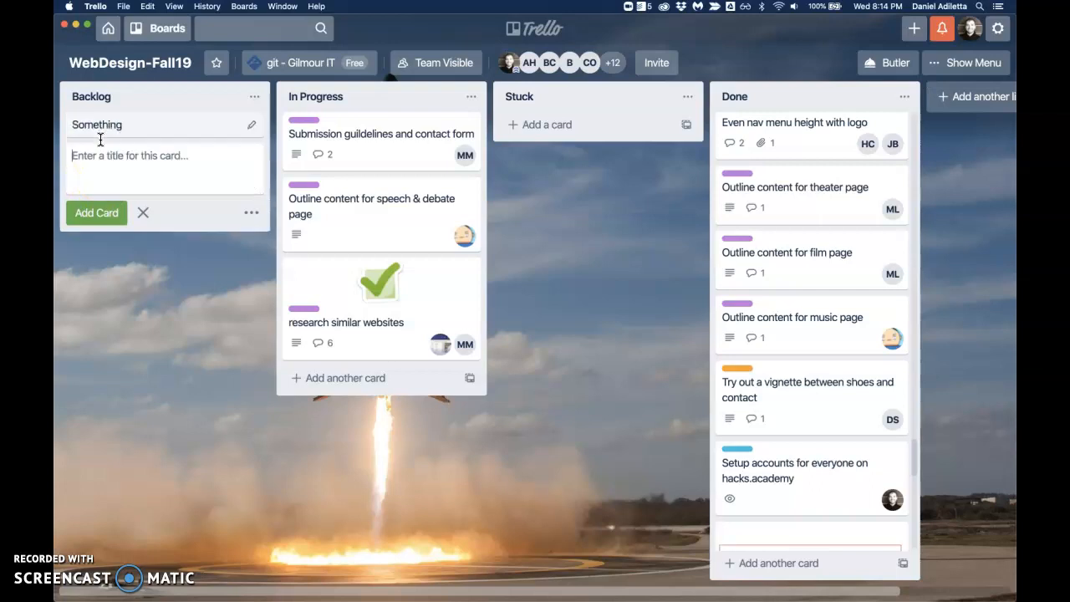
# - View the labels available for the "Something" card in its quick editor without assigning any, and close the editor
pyautogui.click(249, 126)
pyautogui.click(305, 127)
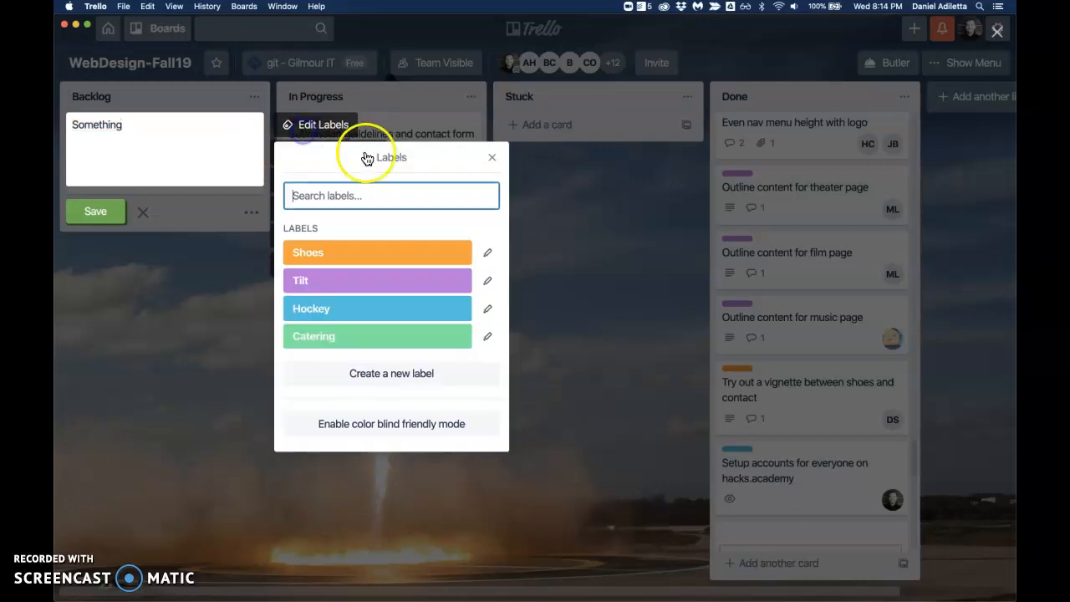
pyautogui.click(491, 158)
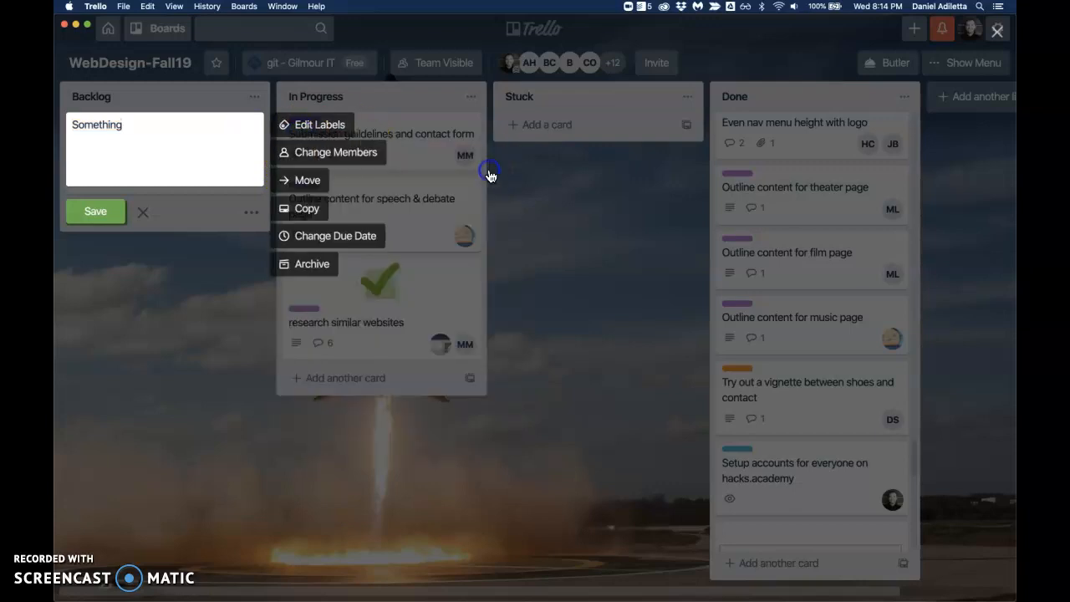
pyautogui.click(318, 125)
pyautogui.click(492, 158)
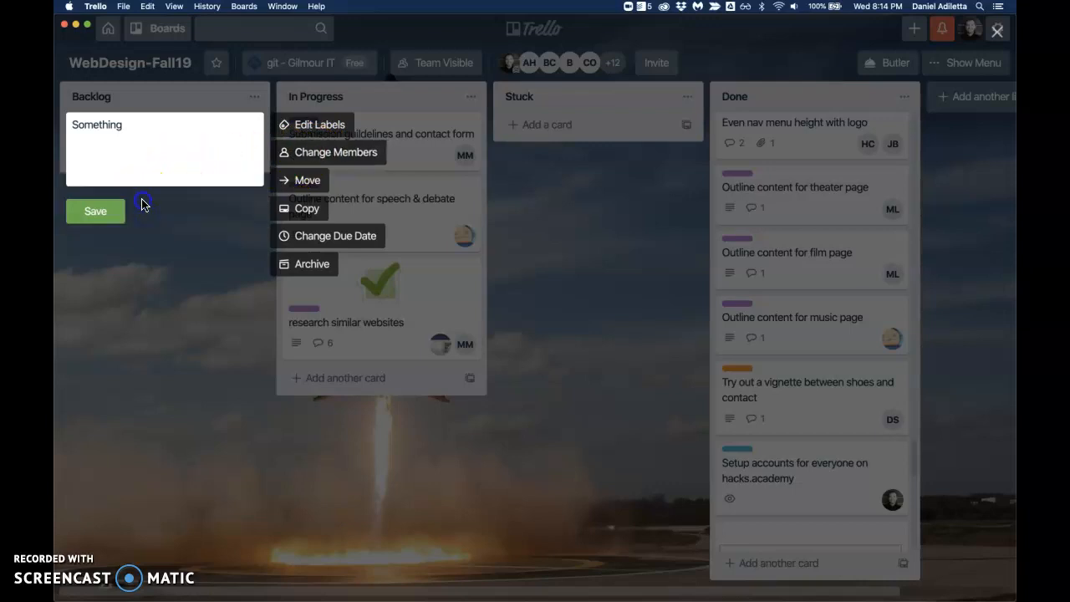
pyautogui.click(117, 213)
# - Move the "Something" card from Backlog to second place in In Progress and view its description and comment fields
pyautogui.moveTo(137, 142); pyautogui.dragTo(352, 185)
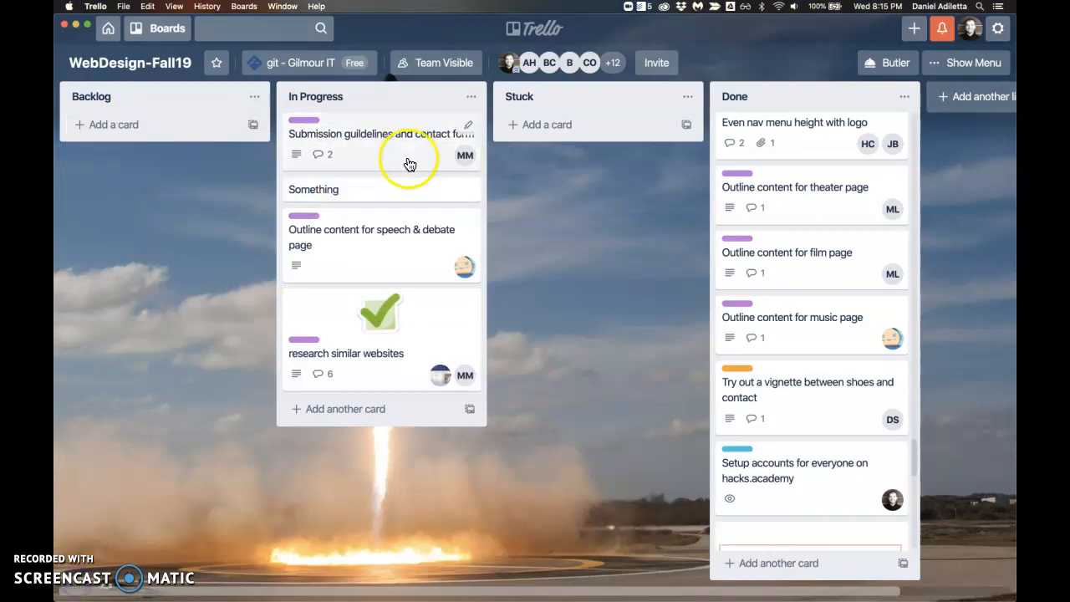
pyautogui.click(385, 205)
pyautogui.click(359, 215)
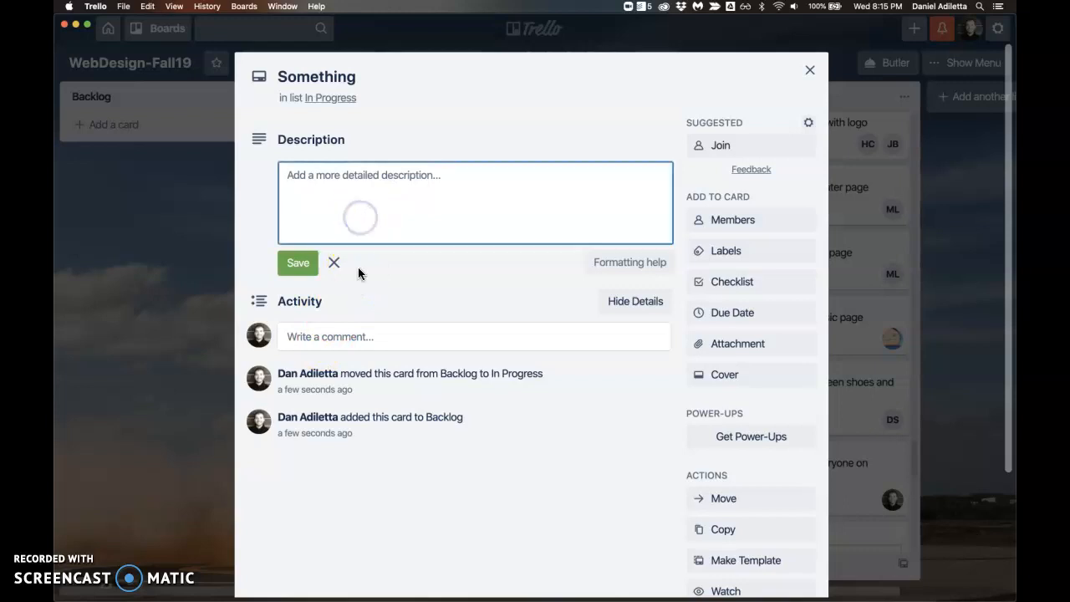
pyautogui.click(346, 337)
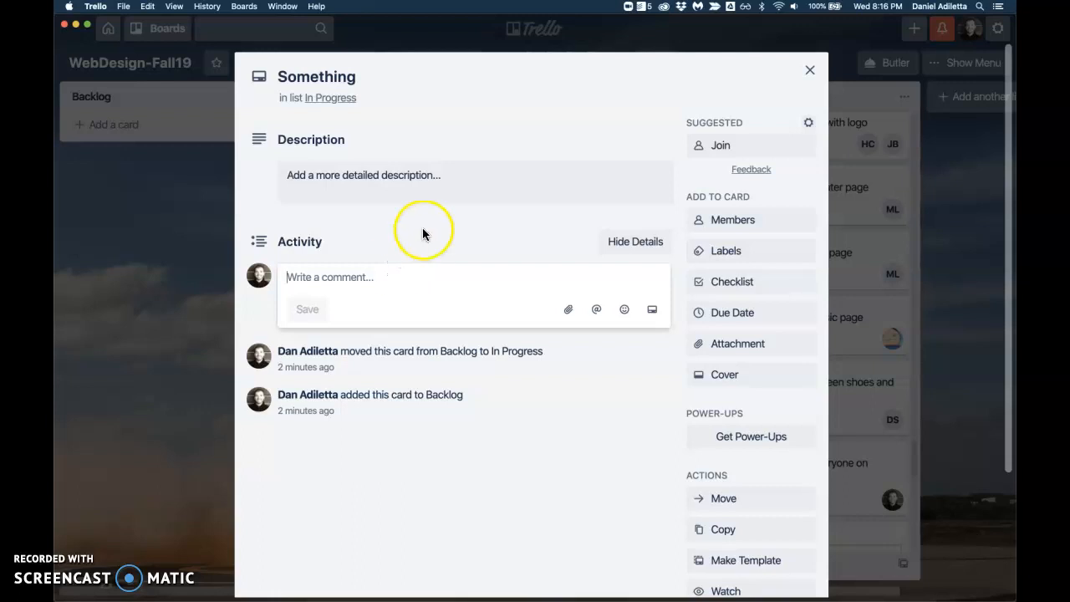
pyautogui.click(809, 71)
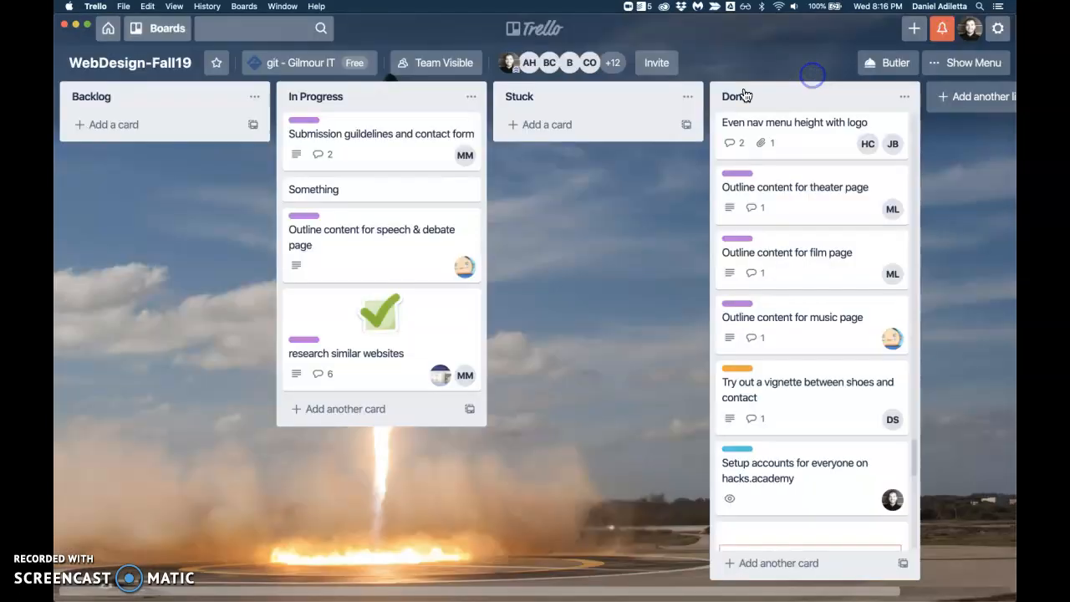
# - Move the "Something" card below "Outline content for speech & debate page" in In Progress and check its card details
pyautogui.moveTo(378, 193); pyautogui.dragTo(370, 267)
pyautogui.click(370, 267)
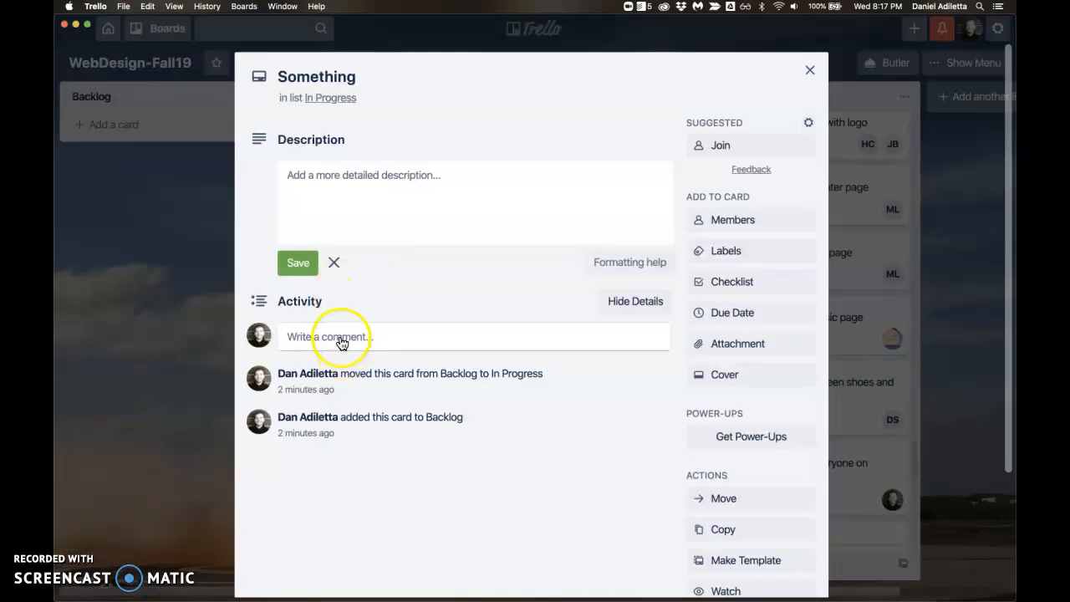
pyautogui.click(808, 72)
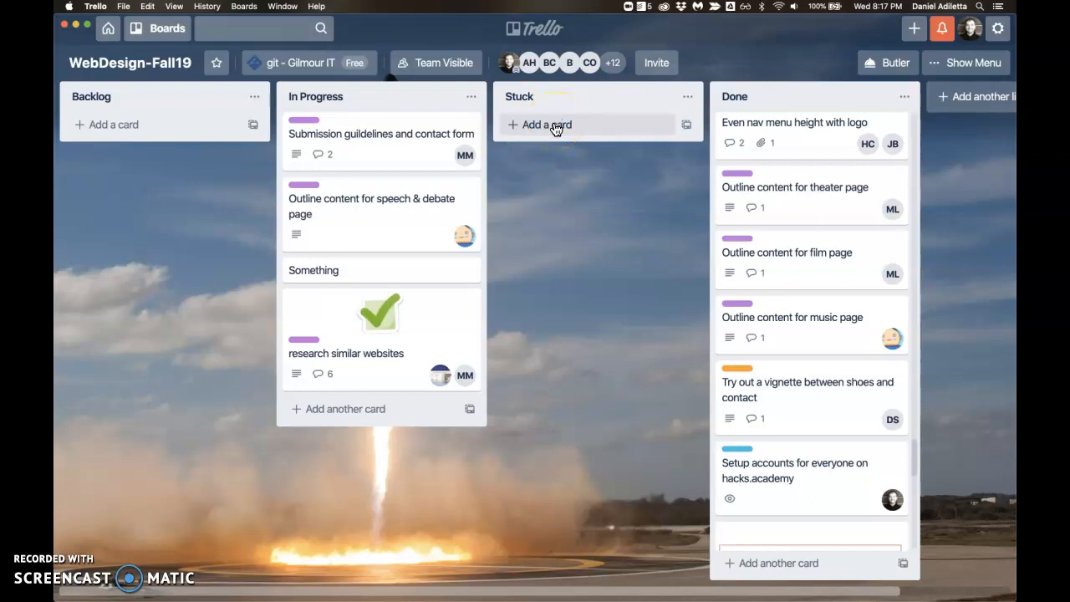
# - Review the comment area, activity history and card options of the "Something" card, and return to the board
pyautogui.click(525, 159)
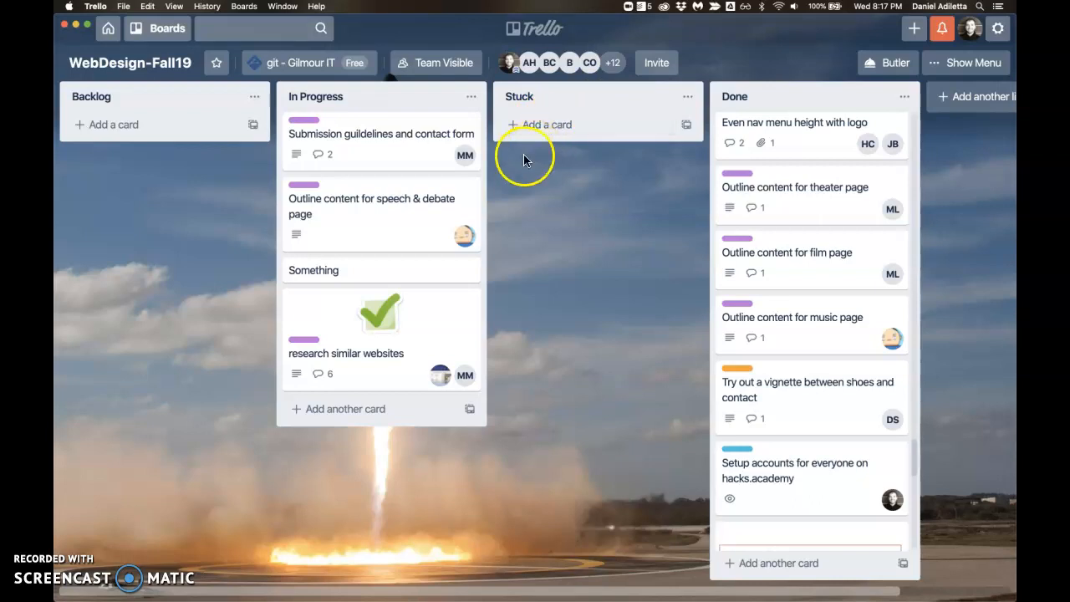
pyautogui.click(391, 272)
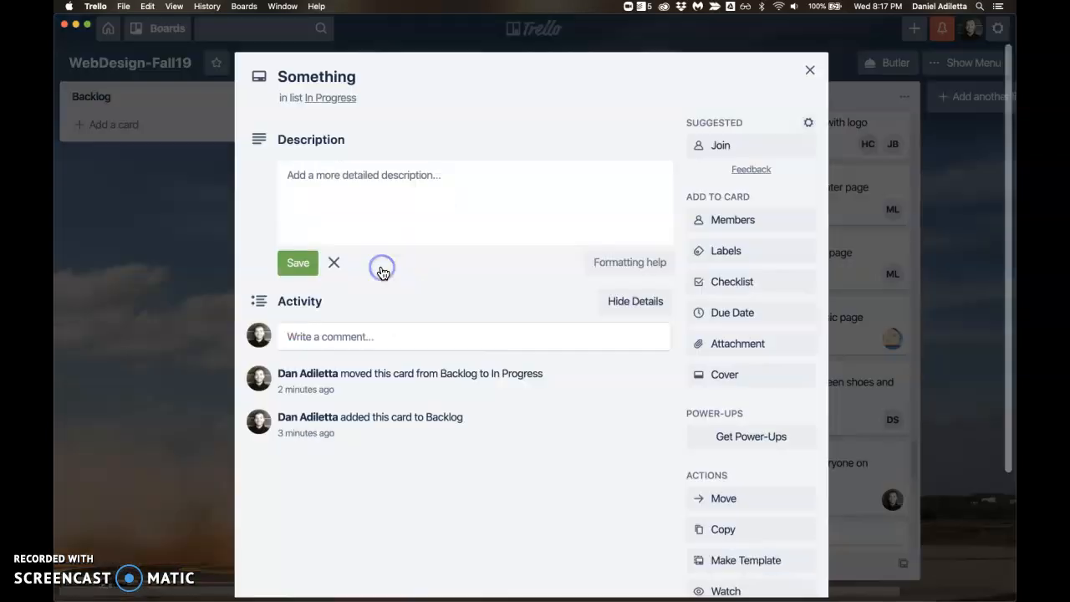
pyautogui.click(807, 72)
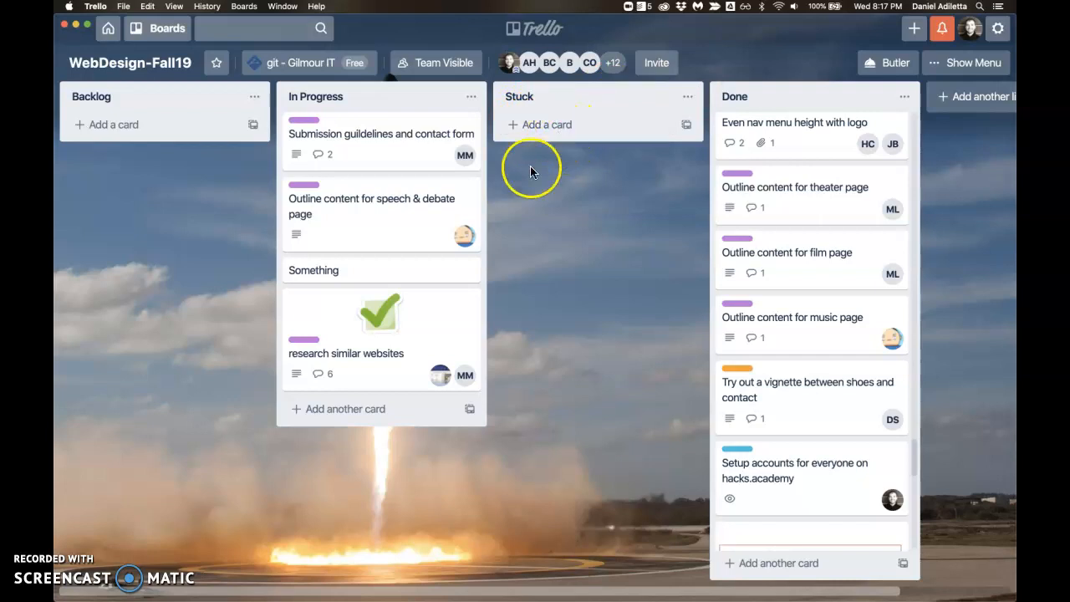
pyautogui.click(343, 270)
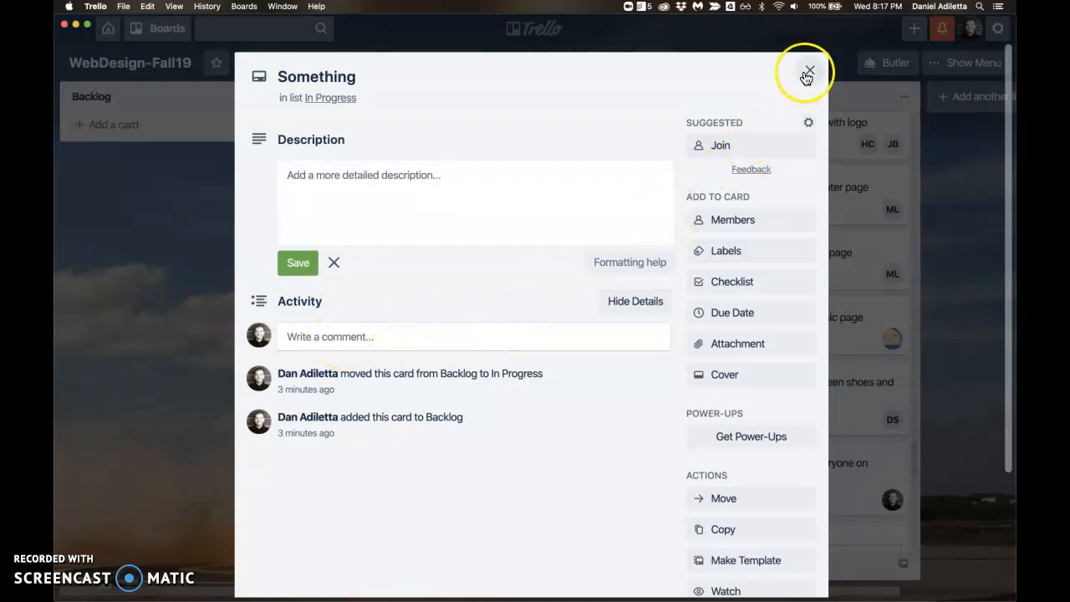
pyautogui.moveTo(55, 271)
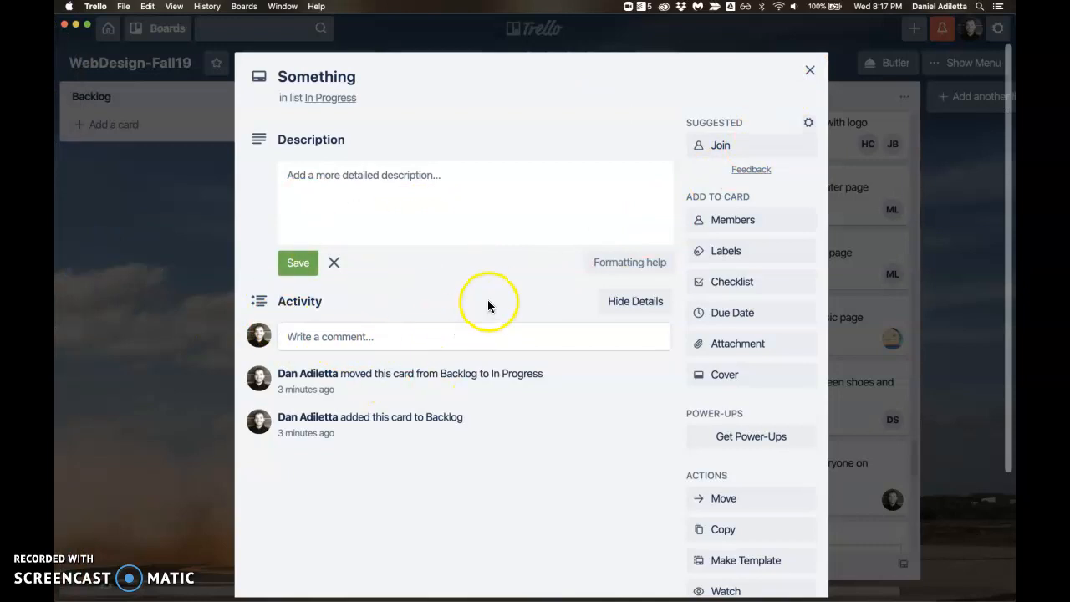
pyautogui.click(810, 69)
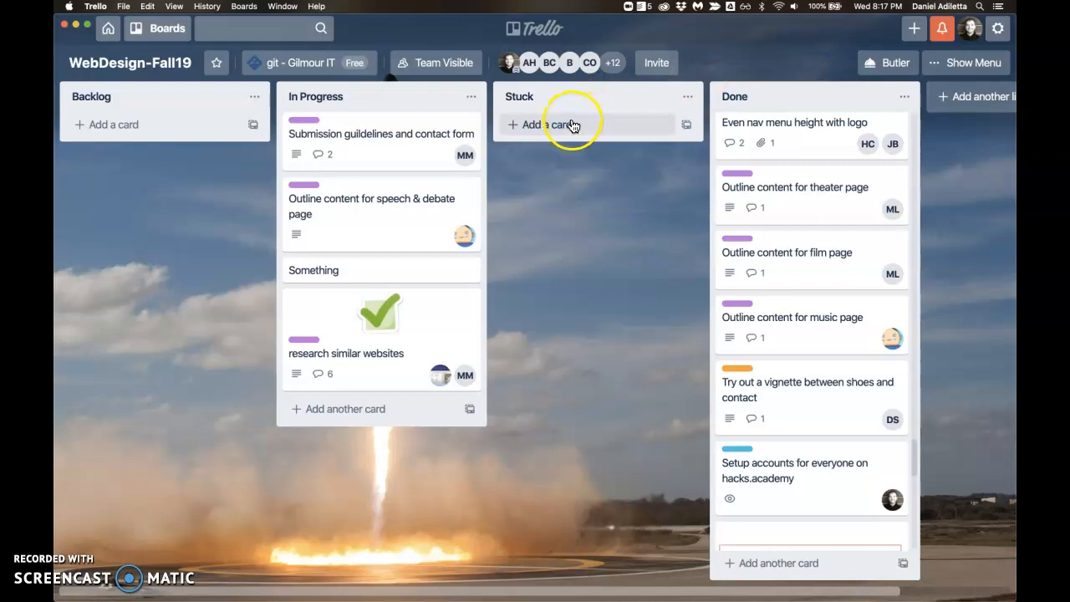